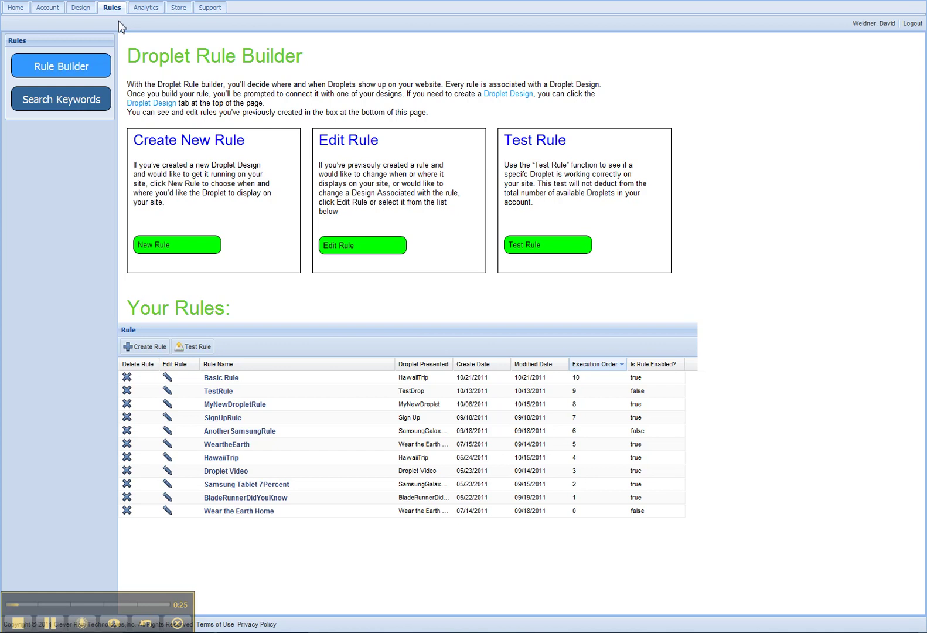
Step: Start a new droplet rule and switch it to Advanced Rule mode, accepting the mode change
left_click(112, 12)
left_click(177, 249)
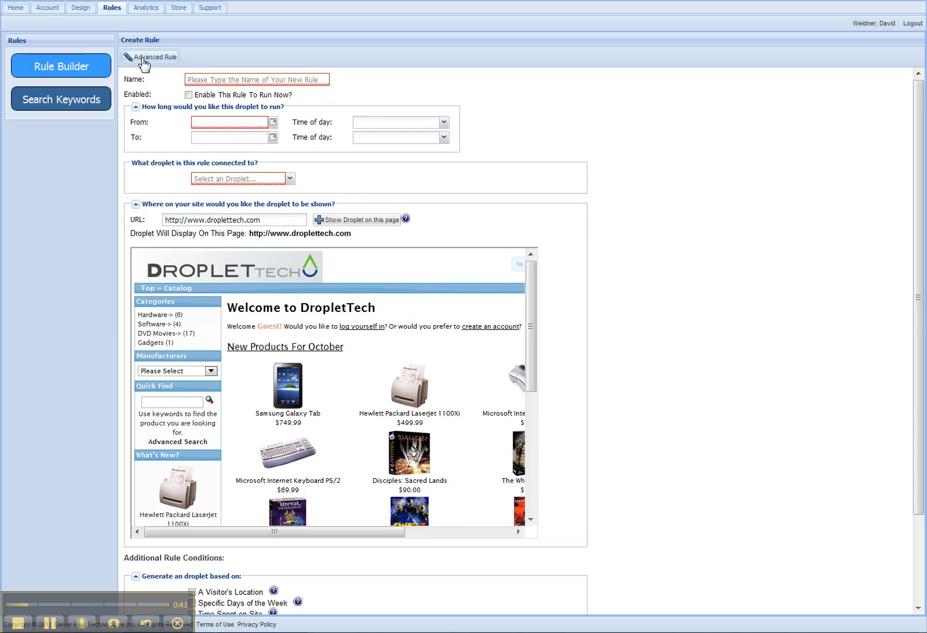
left_click(143, 61)
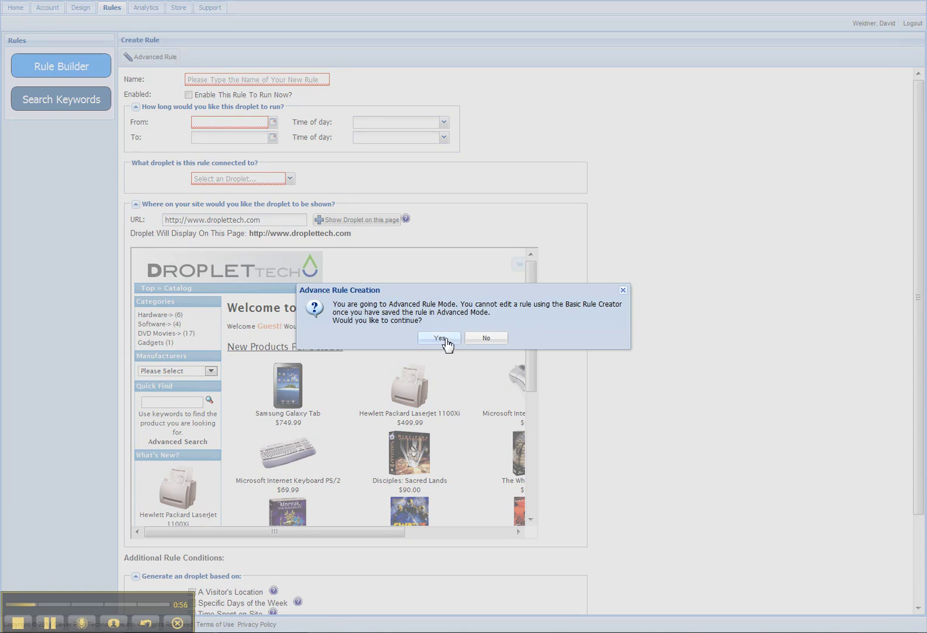
left_click(444, 339)
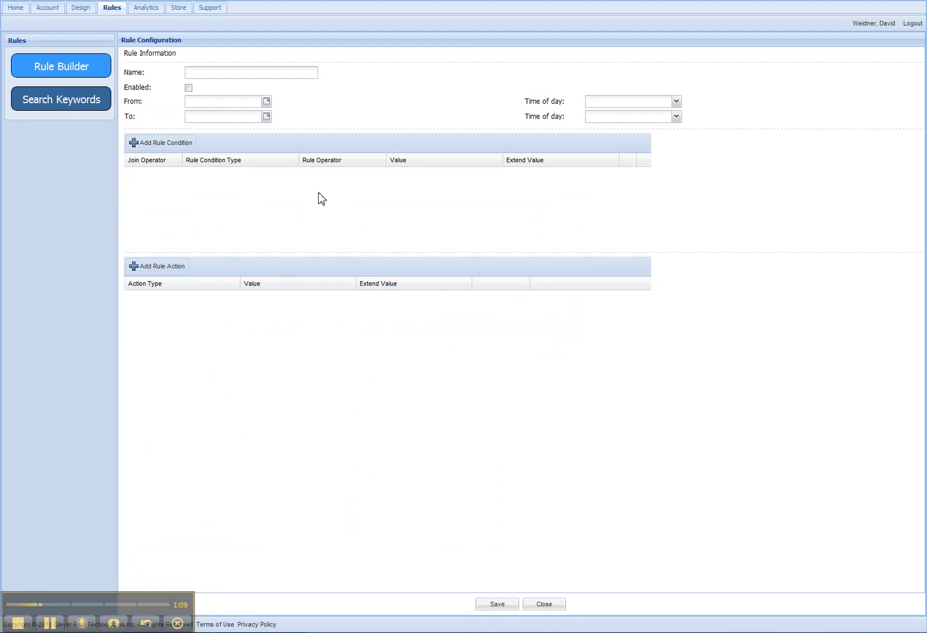
Step: Name the rule "Advanced Rule", enable it, and set it to run from 10/21/2011 to 10/28/2011
left_click(211, 73)
type("Advanced Rule")
left_click(188, 87)
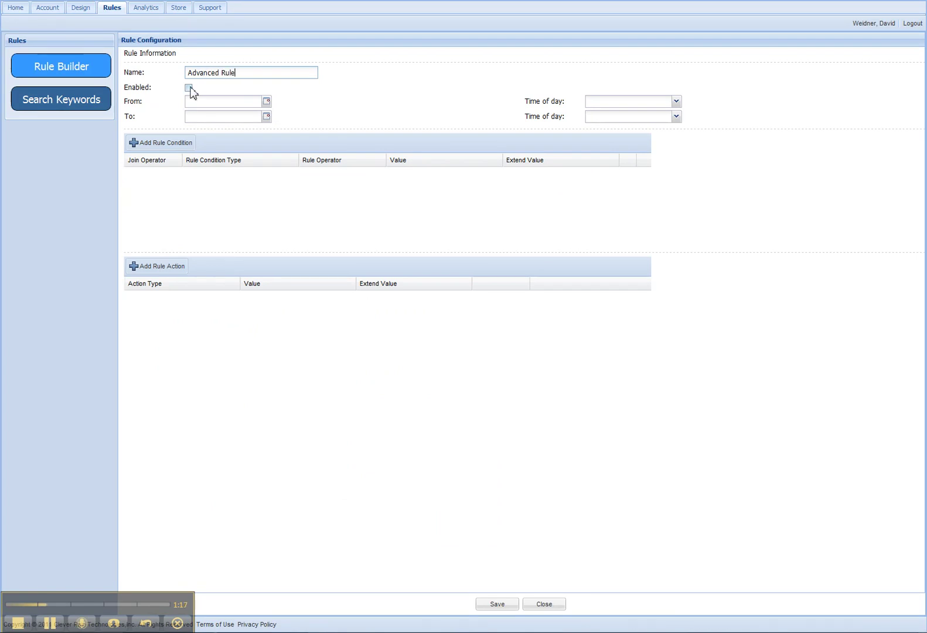
left_click(267, 103)
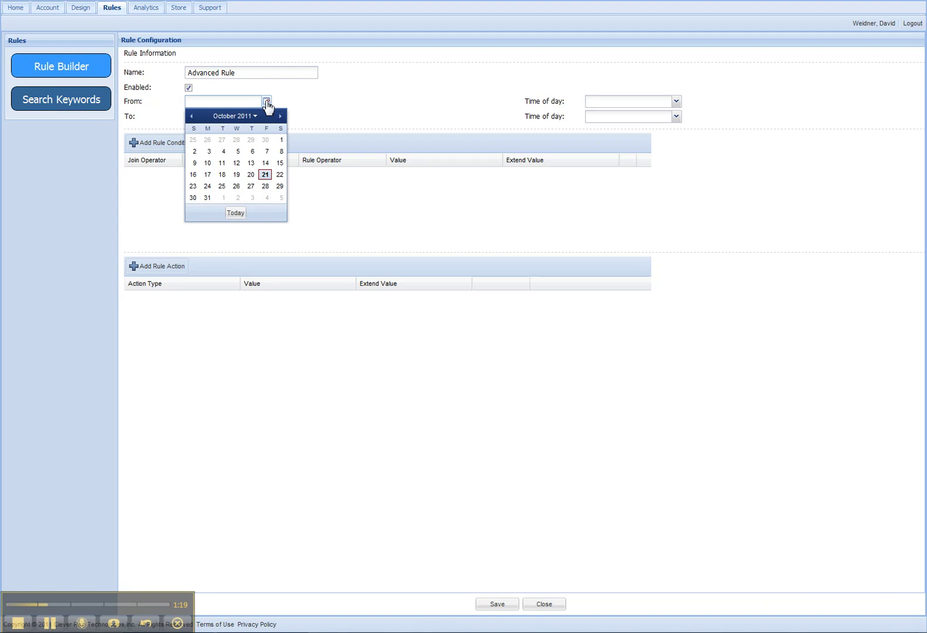
left_click(267, 174)
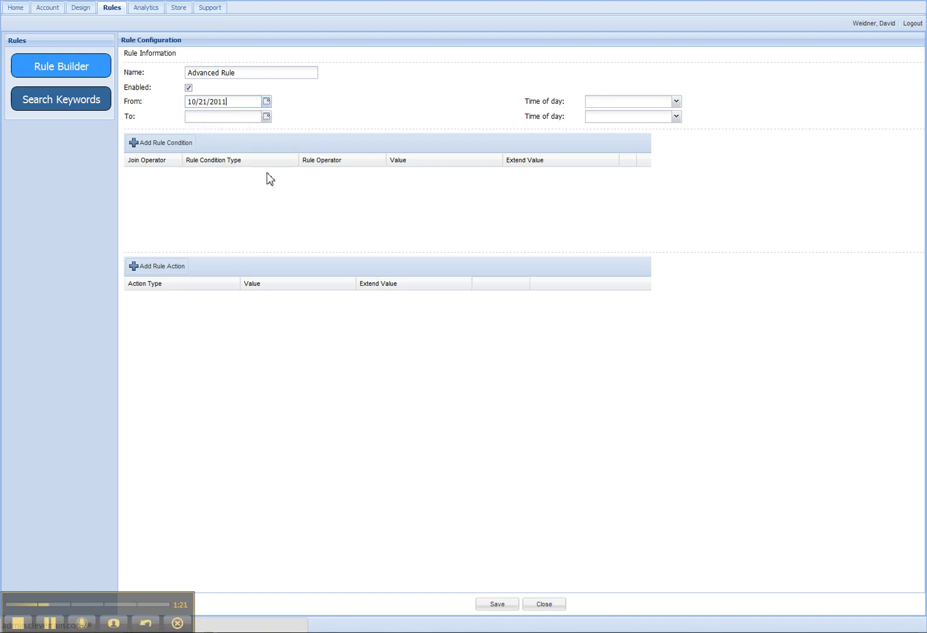
left_click(266, 118)
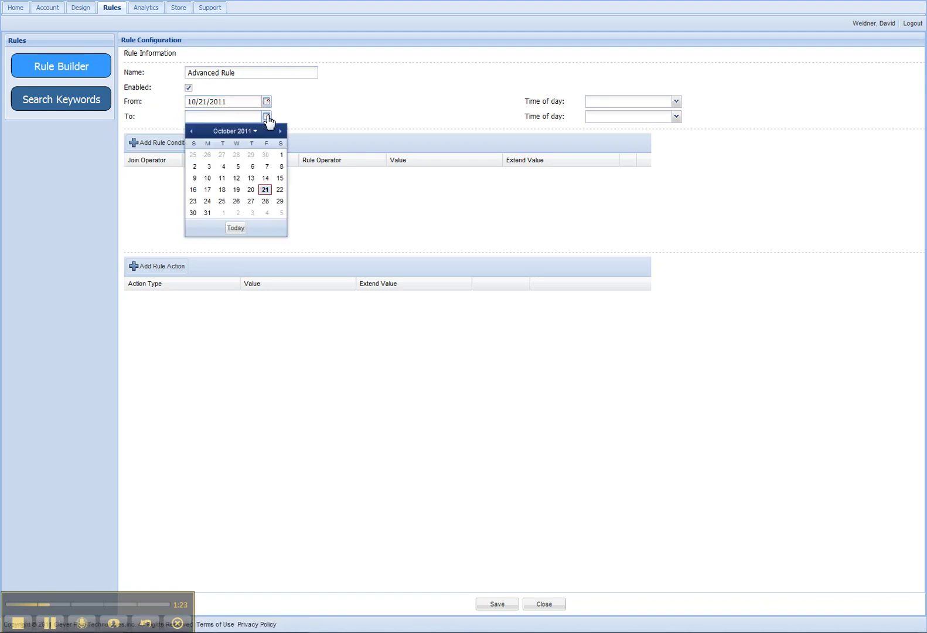
left_click(265, 202)
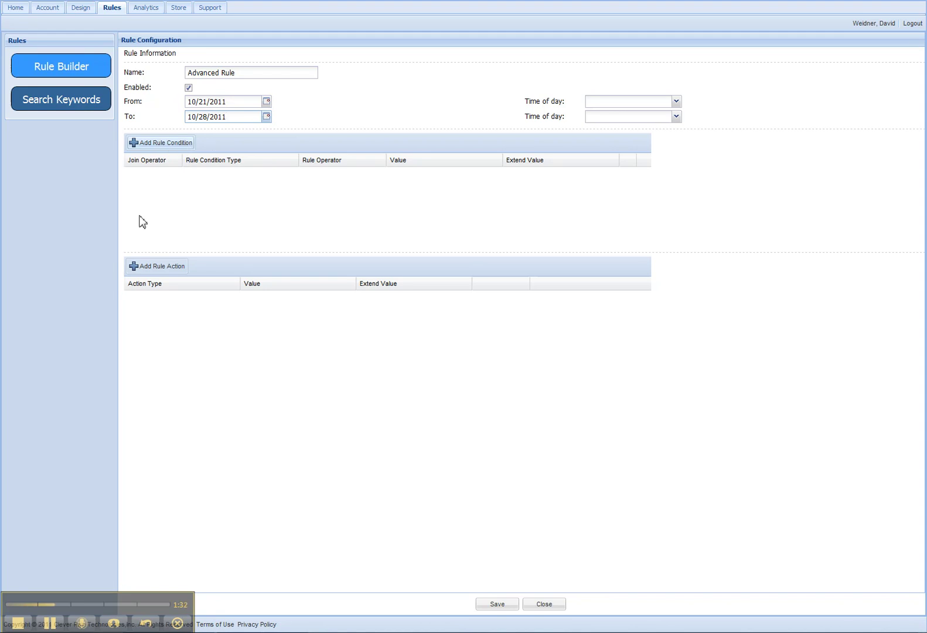
Step: Add a rule condition requiring the Current URL to contain "products_id=24"
left_click(161, 143)
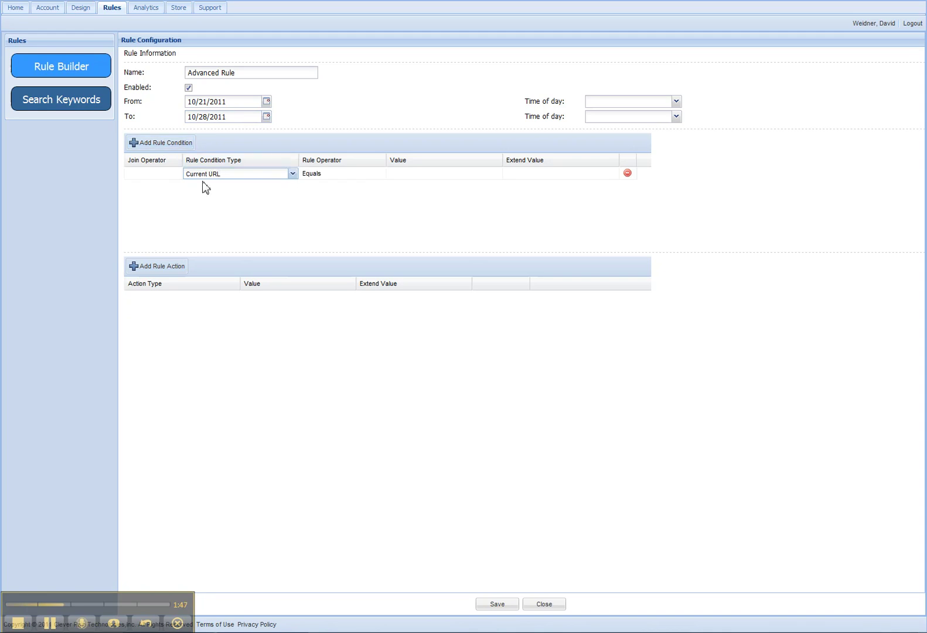
left_click(292, 174)
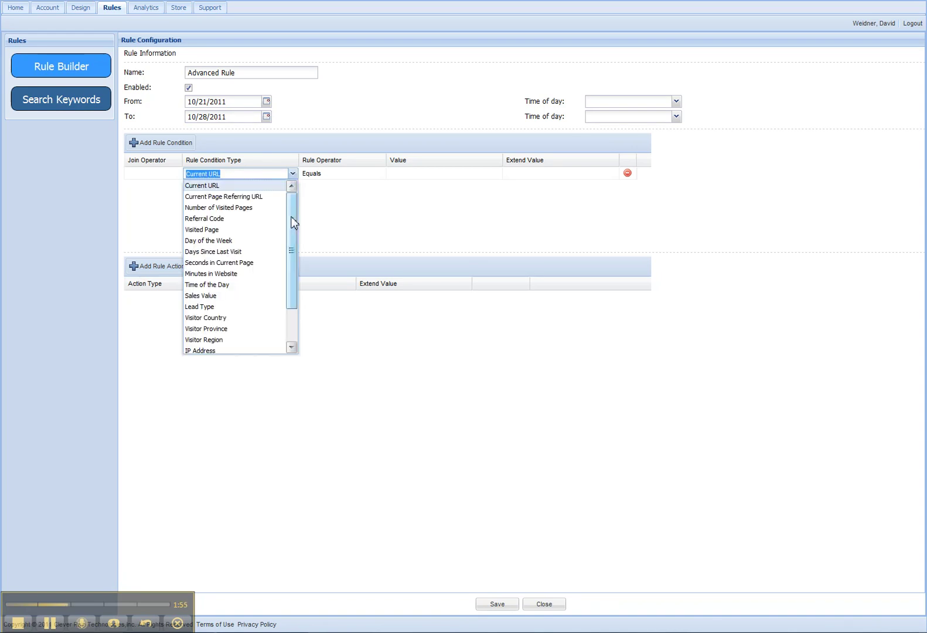
scroll(293, 222, "down", 2)
scroll(296, 242, "up", 2)
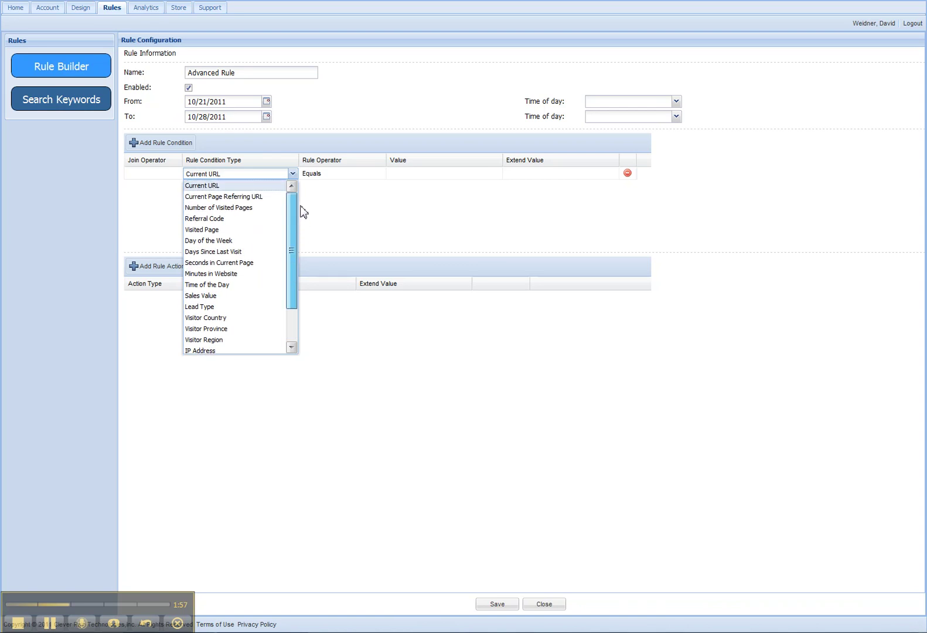
left_click(221, 186)
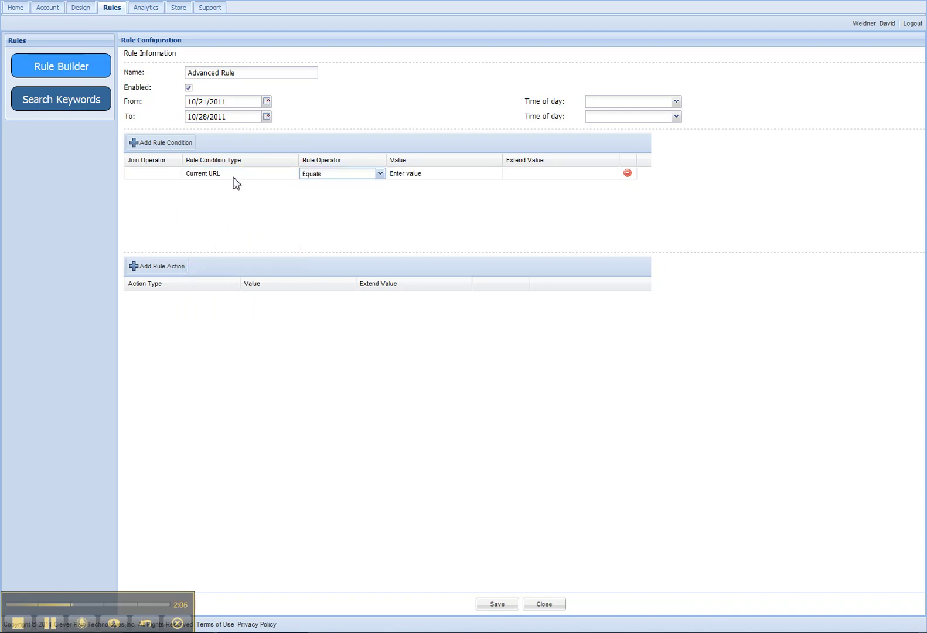
left_click(380, 174)
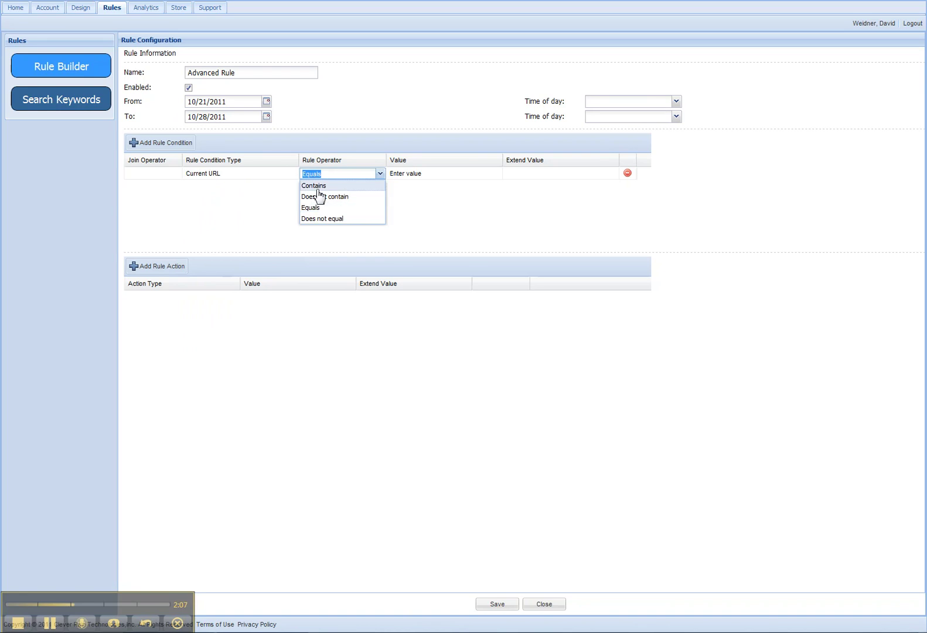
left_click(318, 186)
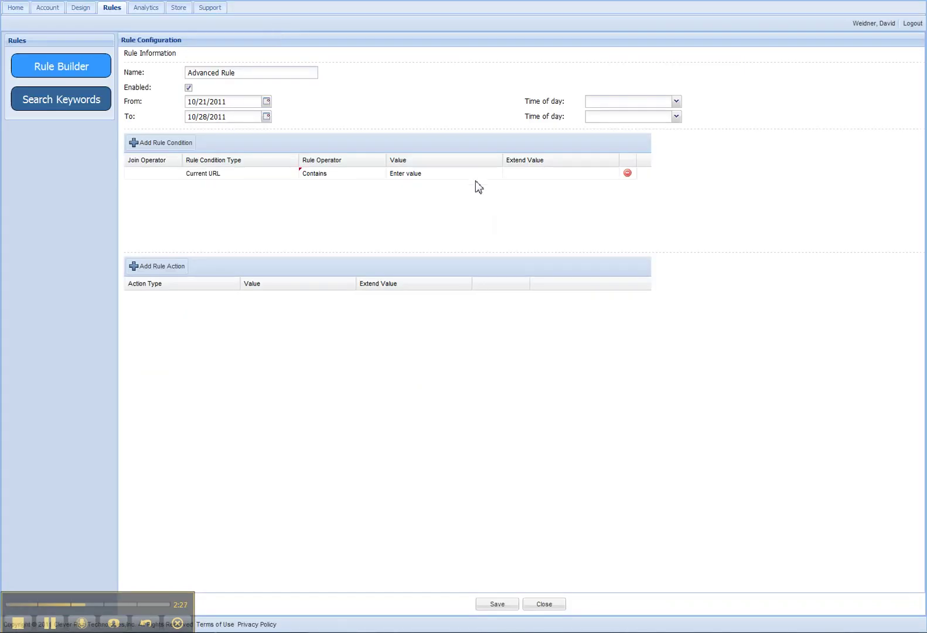
left_click(416, 176)
left_click(430, 174)
left_click_drag(430, 174, 379, 174)
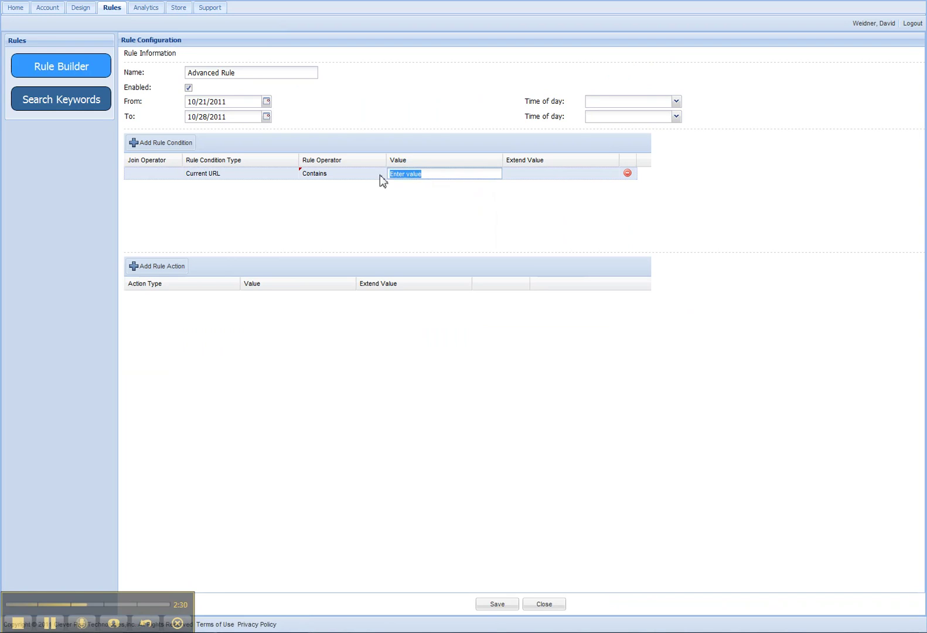
type("products_id=24")
Step: Add a second AND condition requiring the Current Page Referring URL to contain "google"
left_click(178, 144)
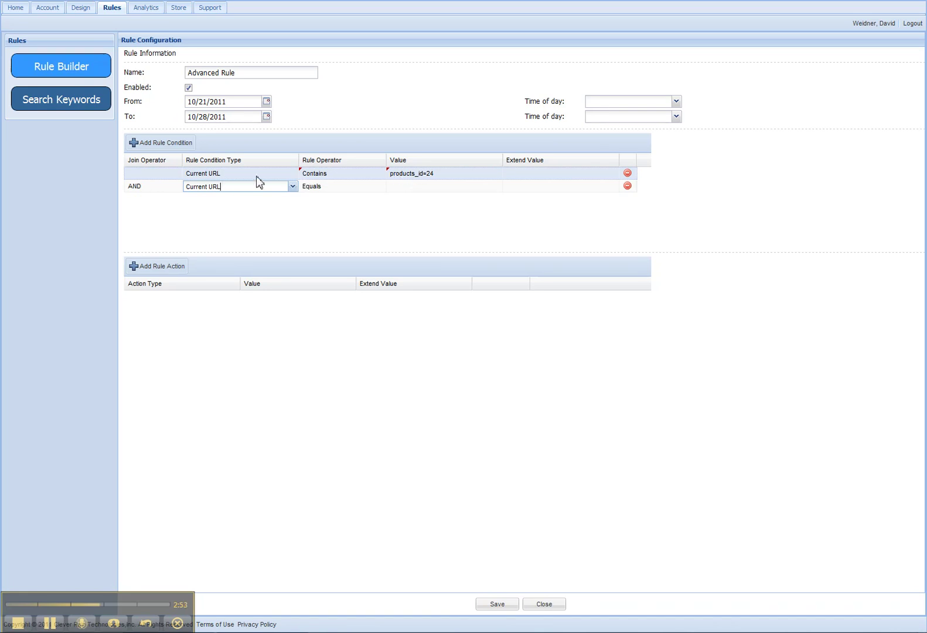
left_click(292, 186)
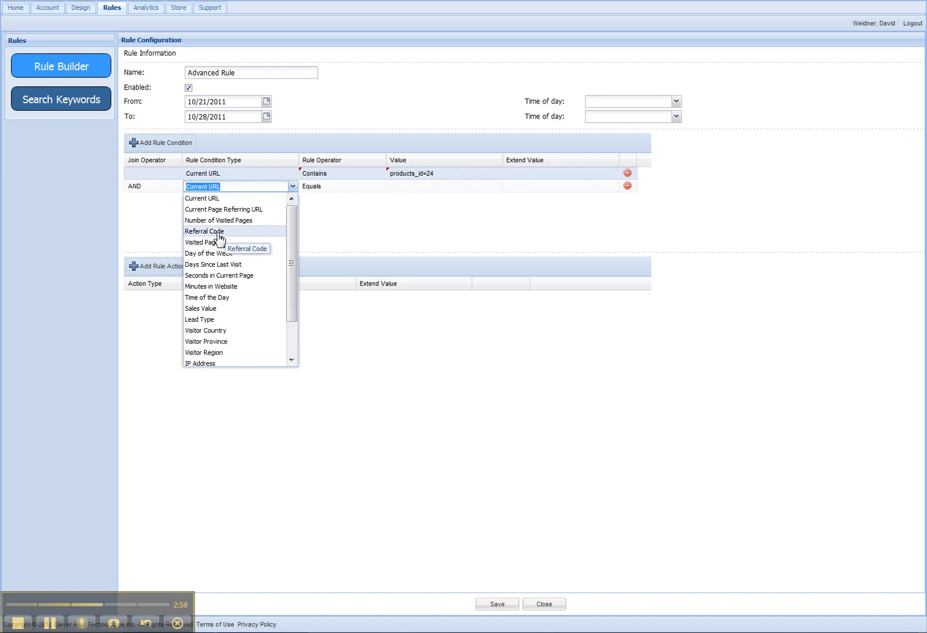
left_click(223, 209)
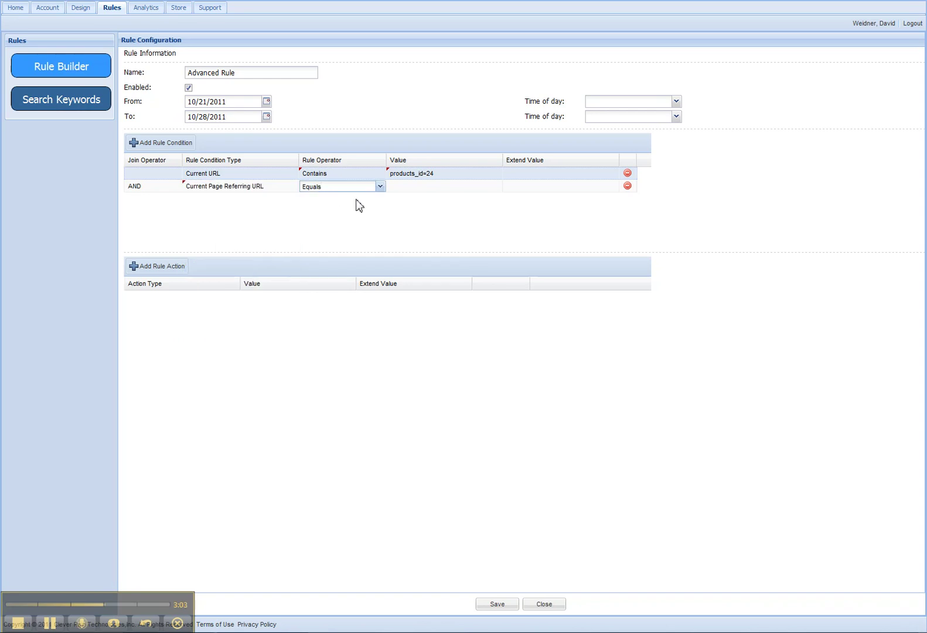
left_click(379, 187)
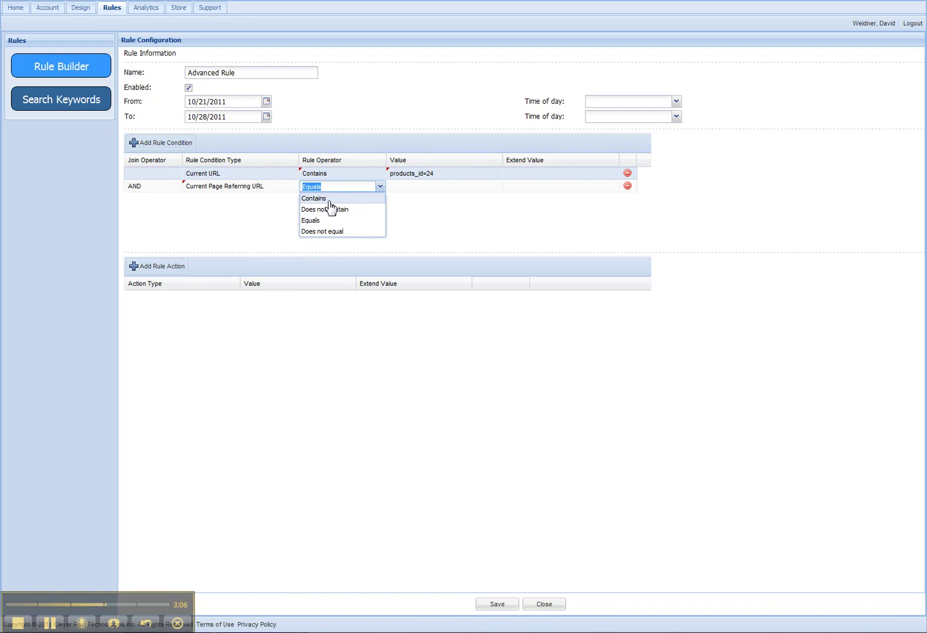
left_click(329, 198)
left_click(417, 188)
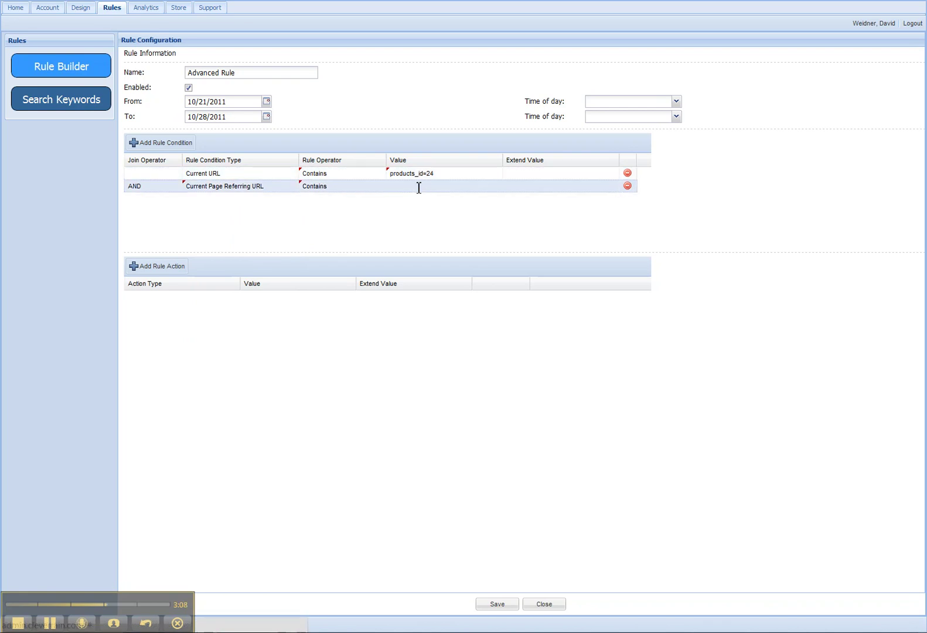
left_click(418, 187)
type("g")
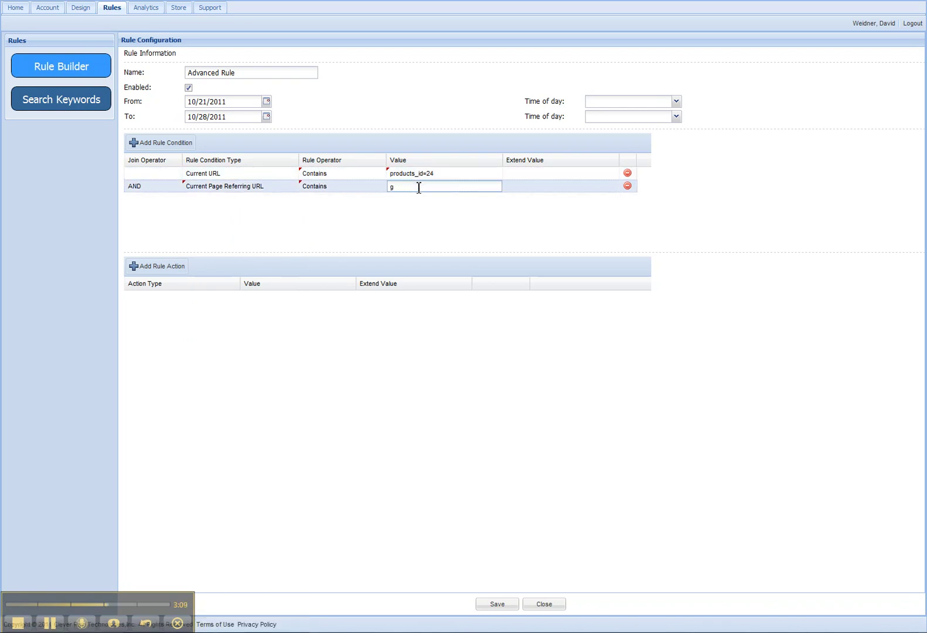
type("oogle")
left_click(375, 212)
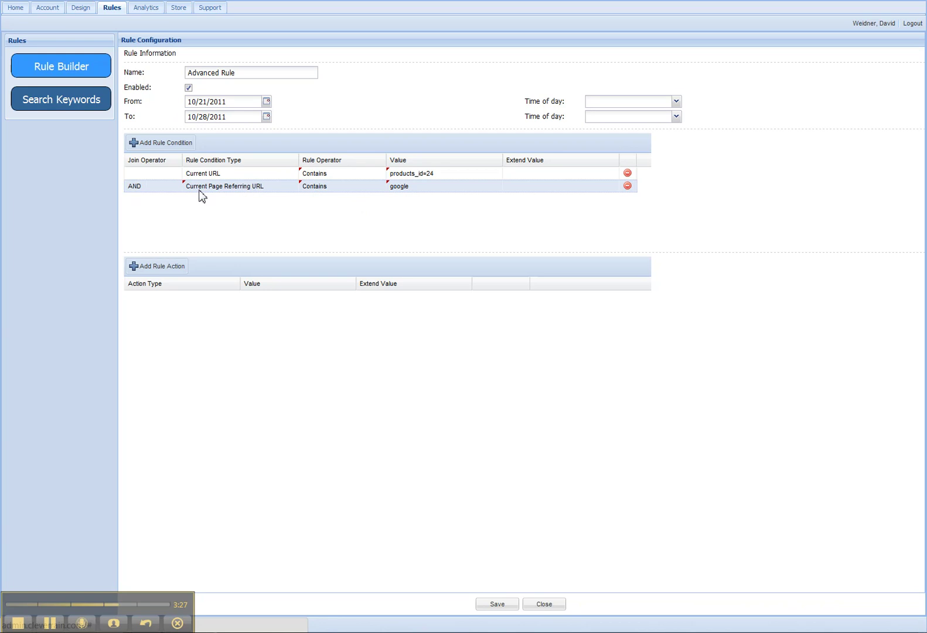
Step: Add a third AND condition requiring Seconds in Current Page to equal 30
left_click(166, 147)
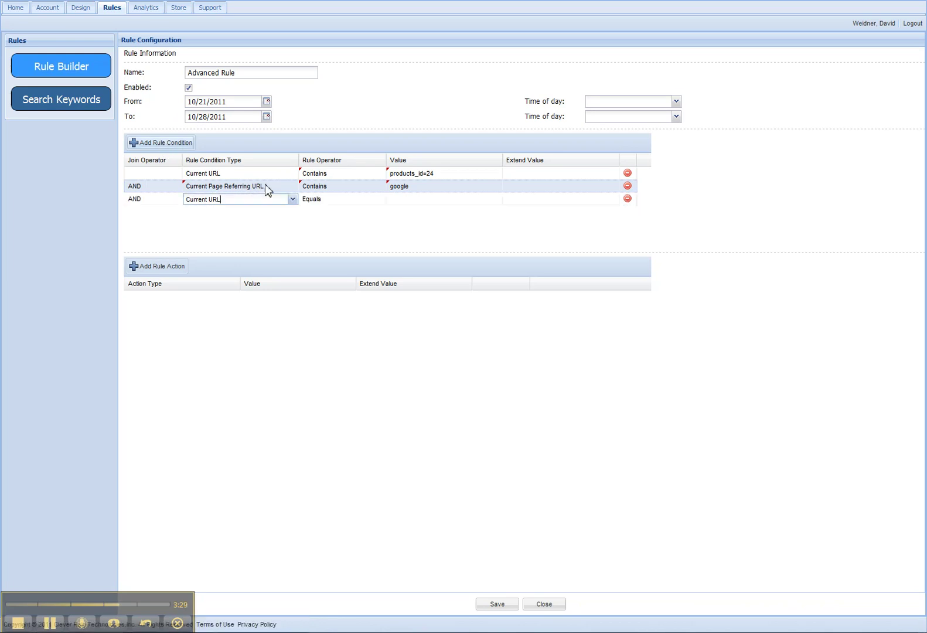
left_click(292, 199)
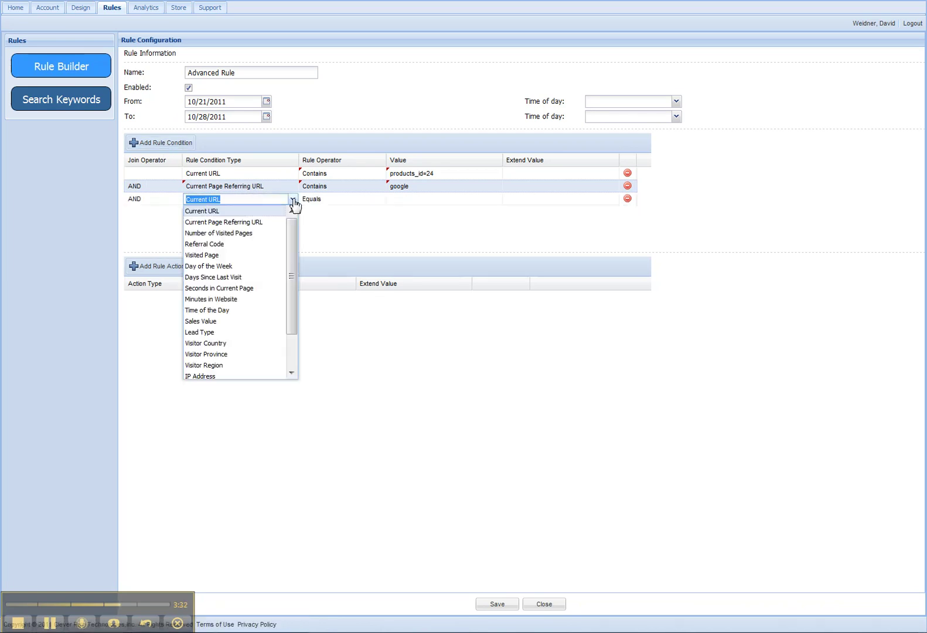
left_click(244, 290)
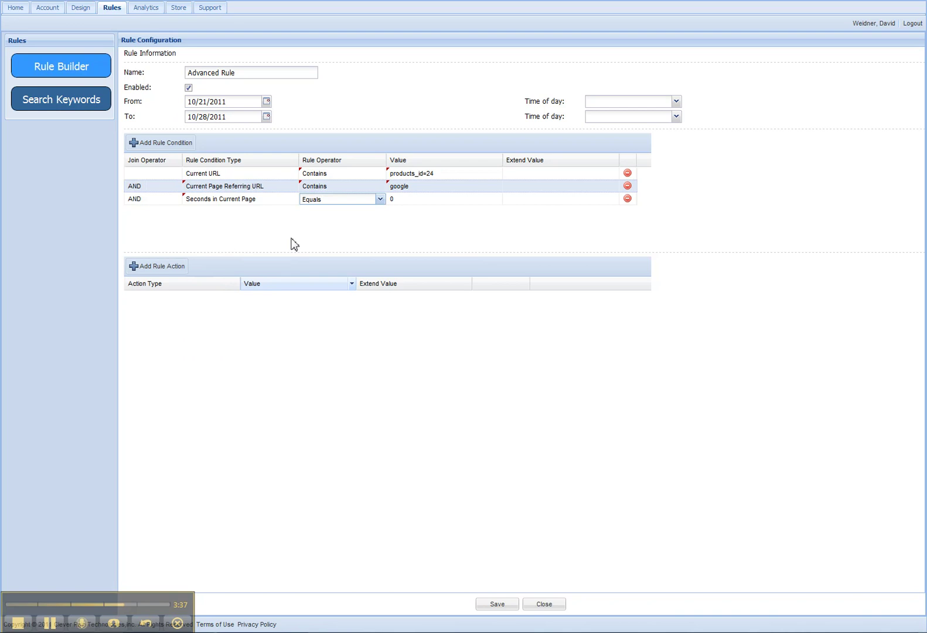
left_click(397, 202)
left_click(395, 199)
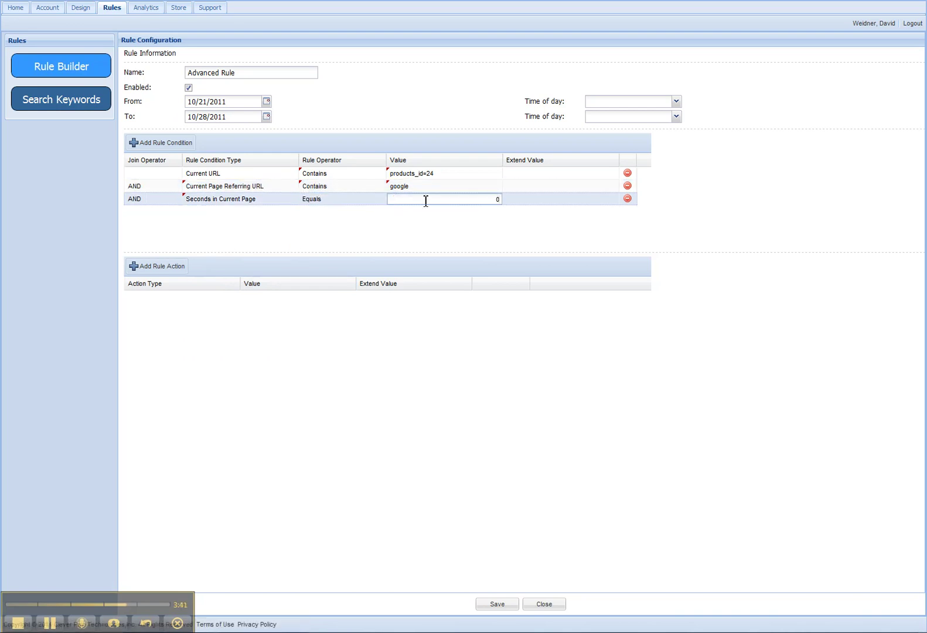
double_click(497, 199)
type("30")
left_click(380, 222)
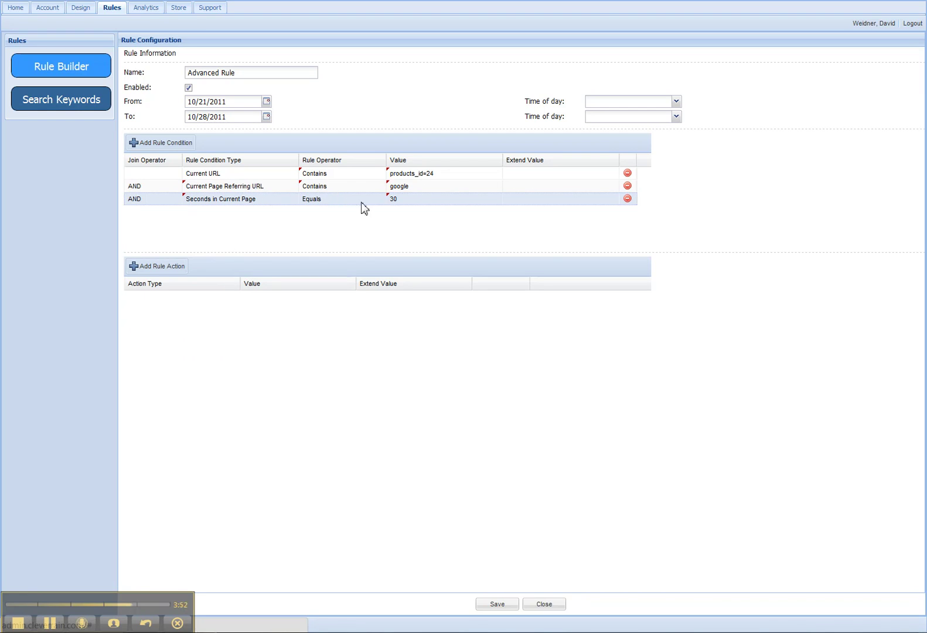
Step: Add a Send Droplet rule action that presents MyNewDroplet, and save the rule
left_click(163, 267)
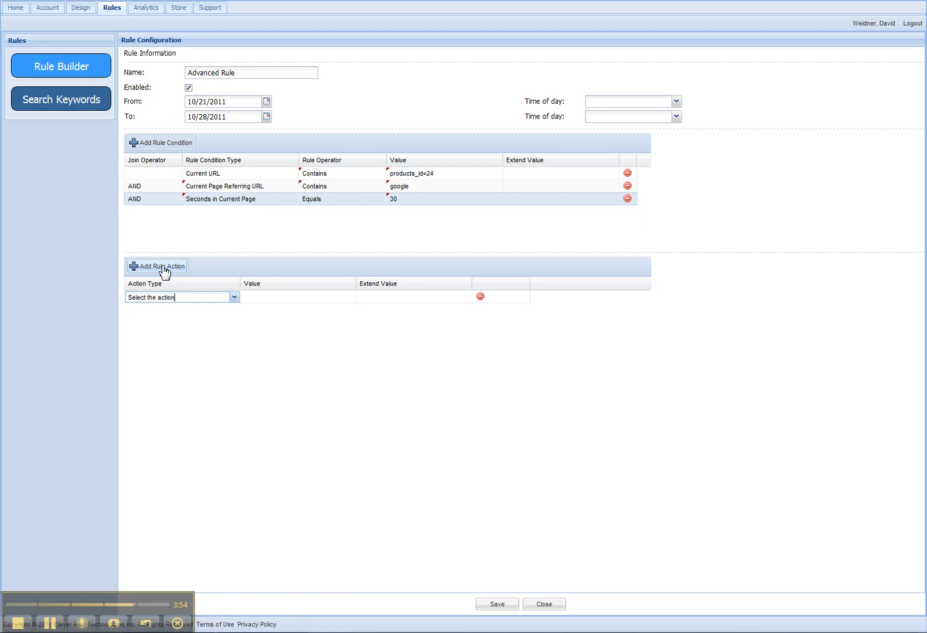
left_click(234, 299)
left_click(235, 299)
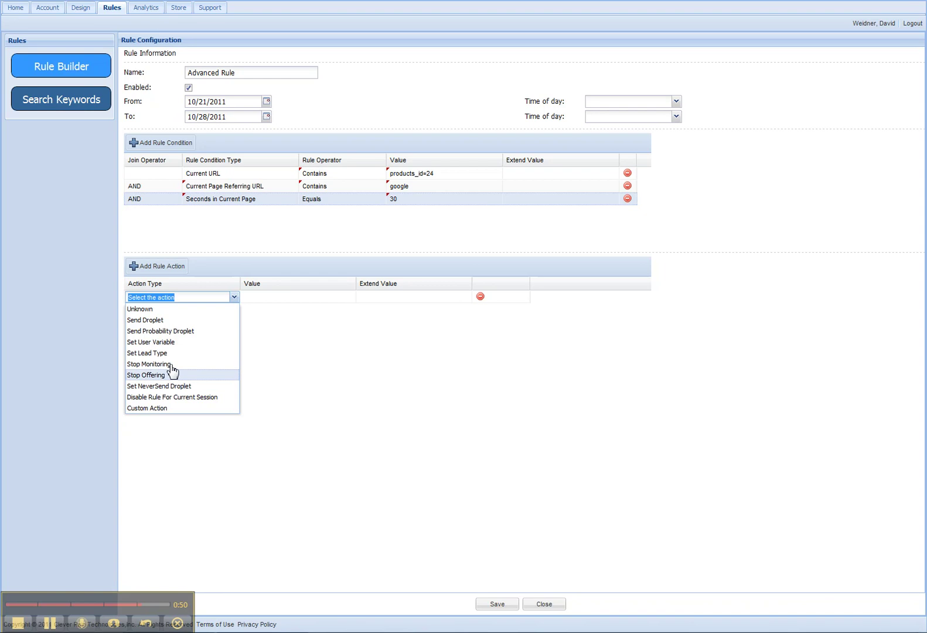
left_click(156, 325)
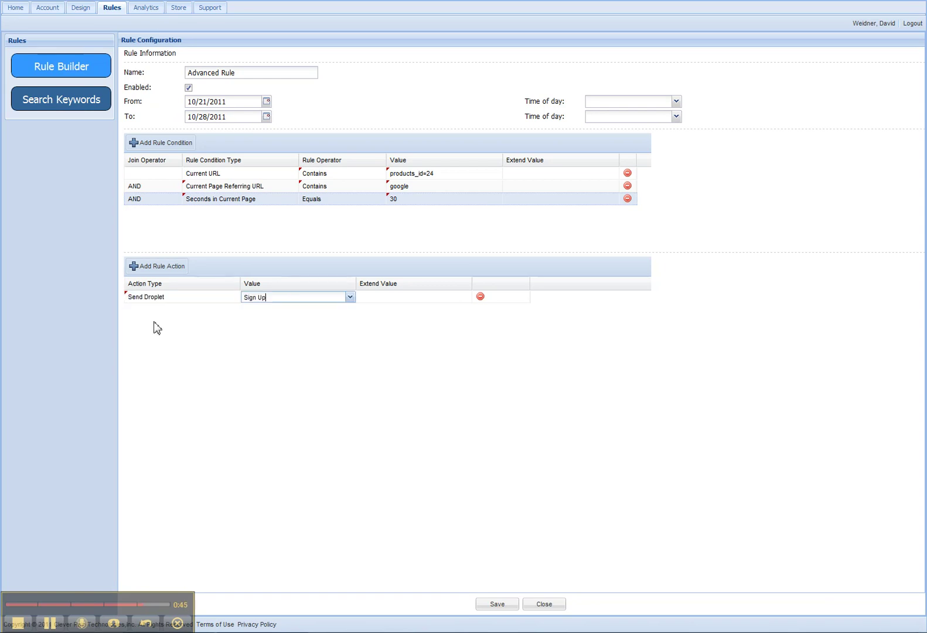
left_click(350, 298)
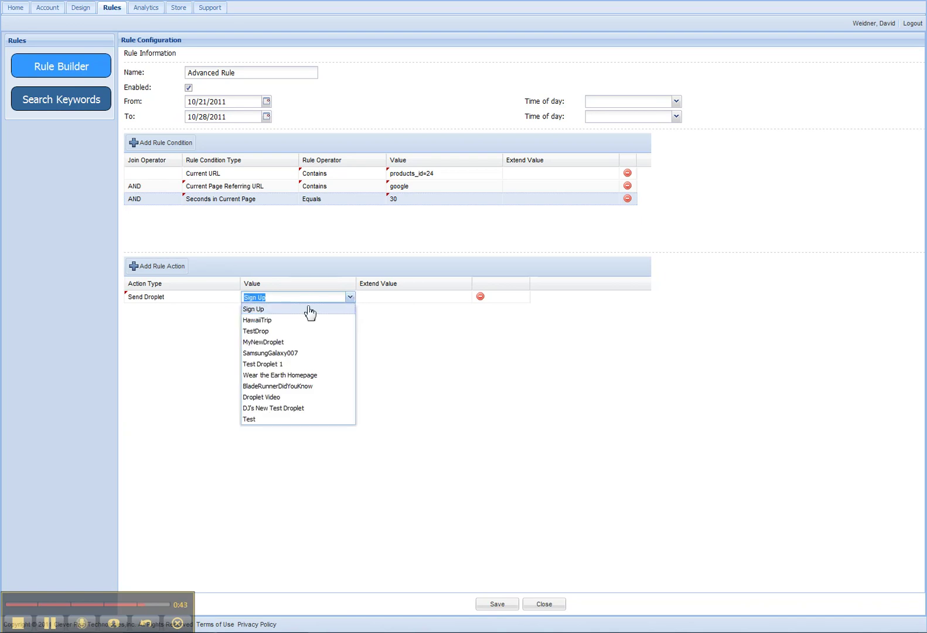
left_click(264, 344)
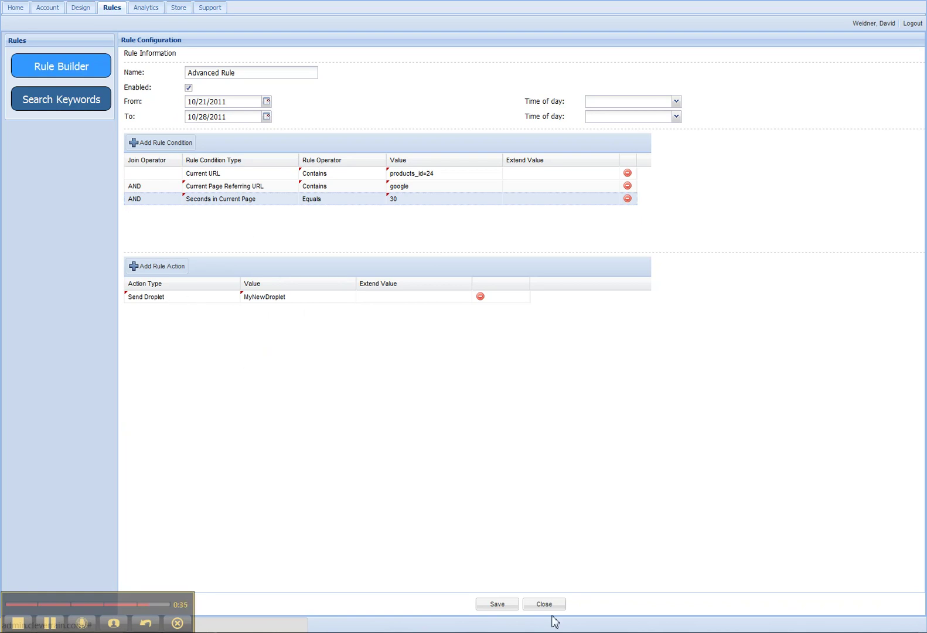
left_click(507, 605)
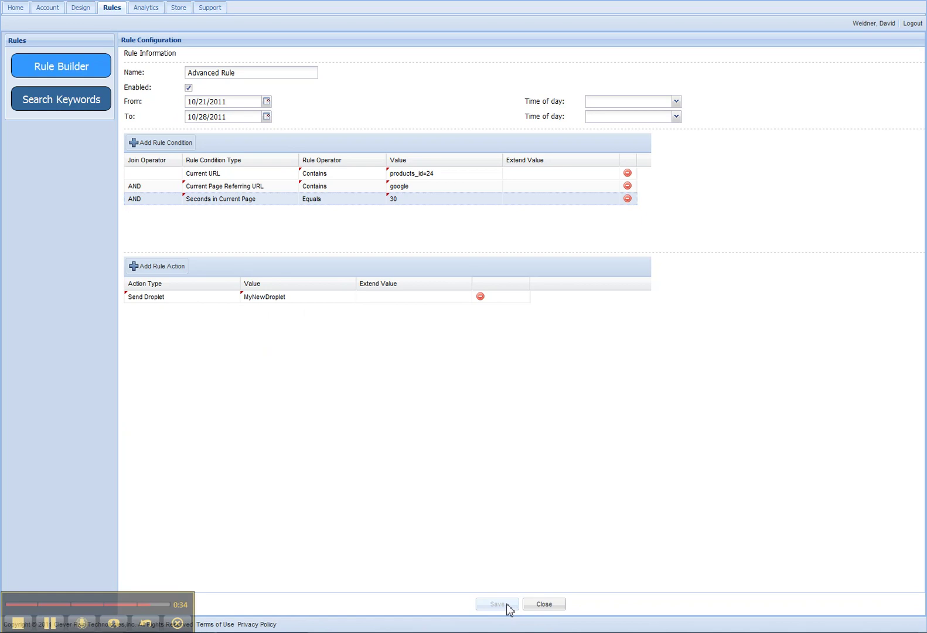